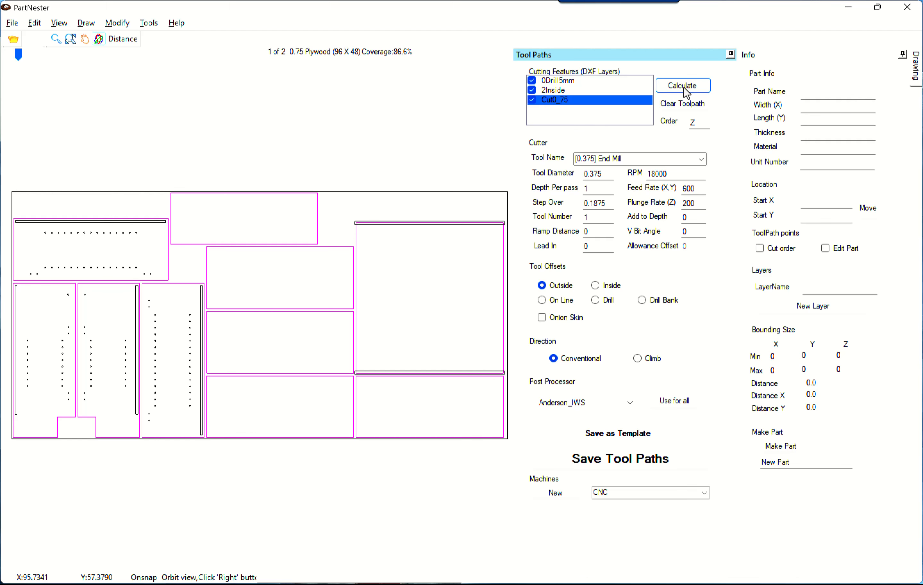
Recalculate toolpaths for all three checked DXF layers on the 0.75 Plywood sheets.
{"action": "left_click", "coordinate": [682, 86]}
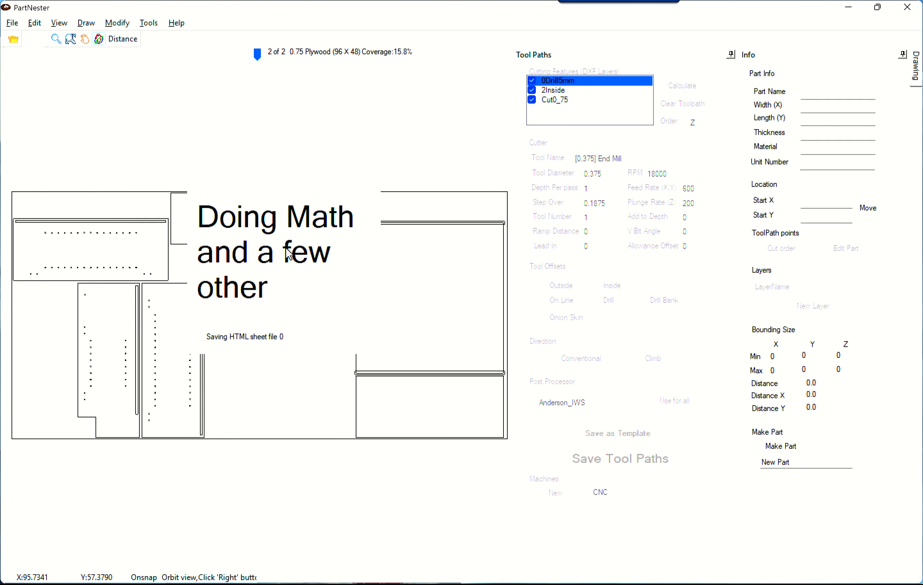
Zoom into the toolpath offsets on the sheet and show the Cut0_75 layer's cutting settings.
{"action": "scroll", "coordinate": [195, 287], "scroll_direction": "up", "scroll_amount": 5}
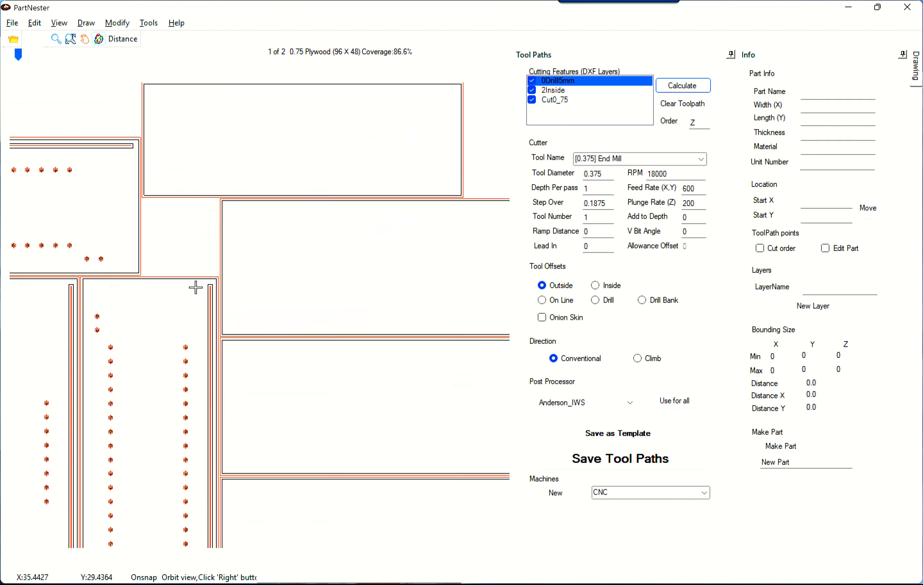
{"action": "scroll", "coordinate": [205, 285], "scroll_direction": "up", "scroll_amount": 4}
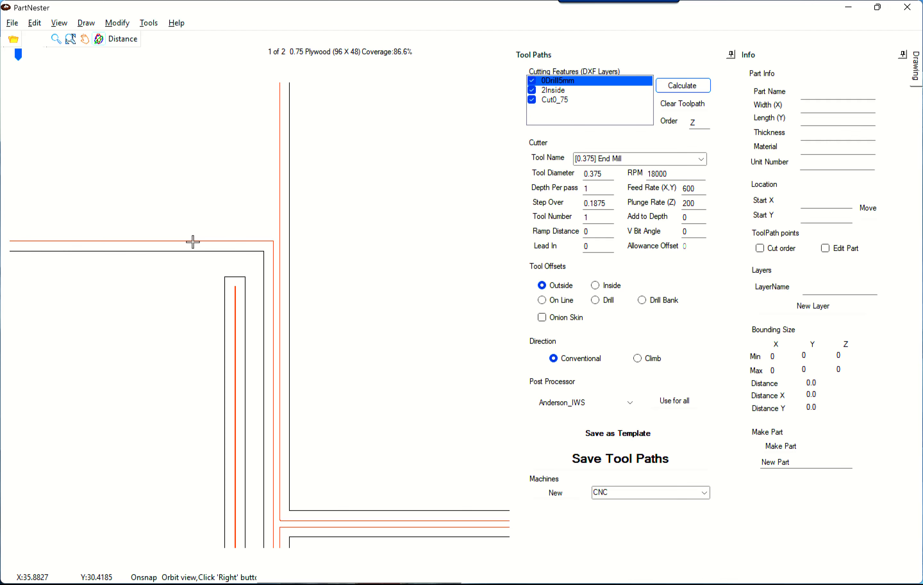
{"action": "left_click", "coordinate": [553, 100]}
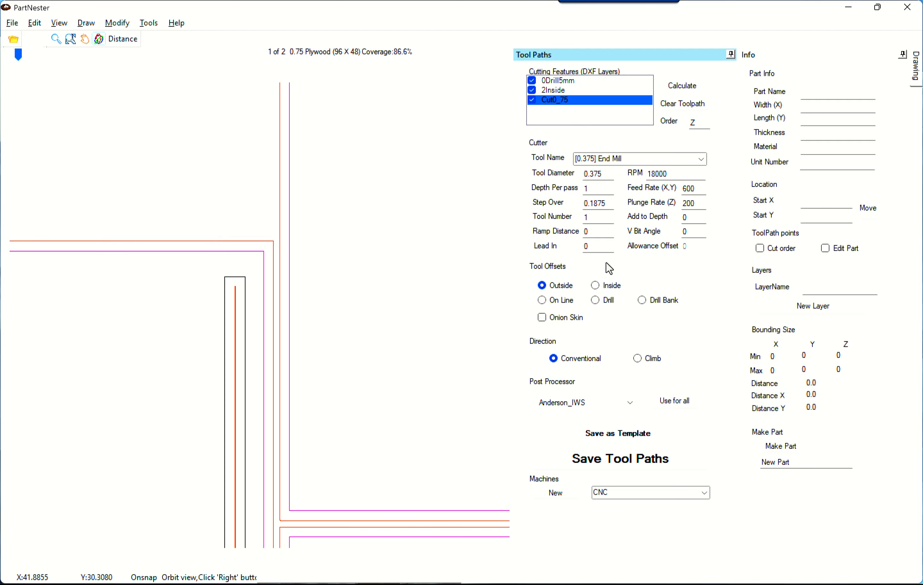
Enable onion skin with a .06 allowance offset on Cut0_75, save as template, and recalculate.
{"action": "left_click", "coordinate": [543, 319]}
{"action": "left_click", "coordinate": [691, 248]}
{"action": "type", "text": "."}
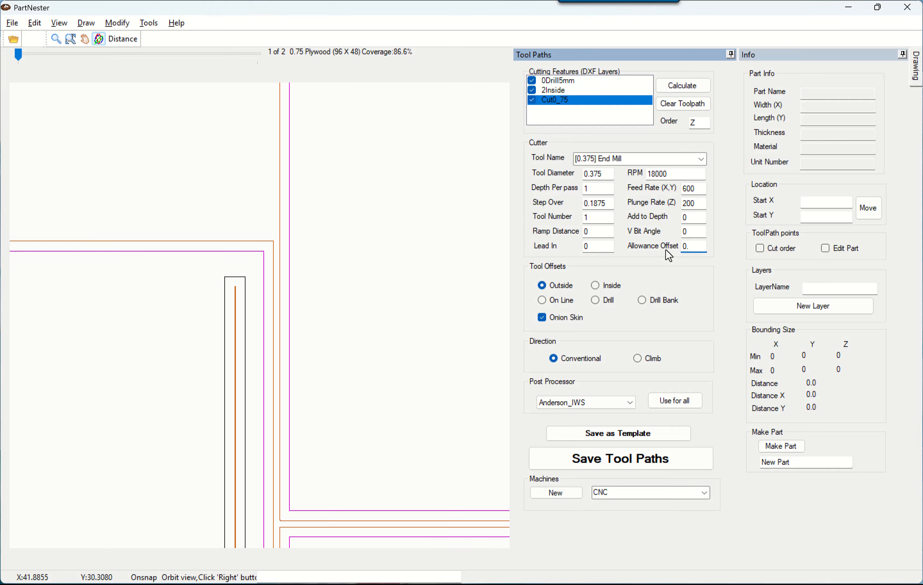
{"action": "type", "text": "06"}
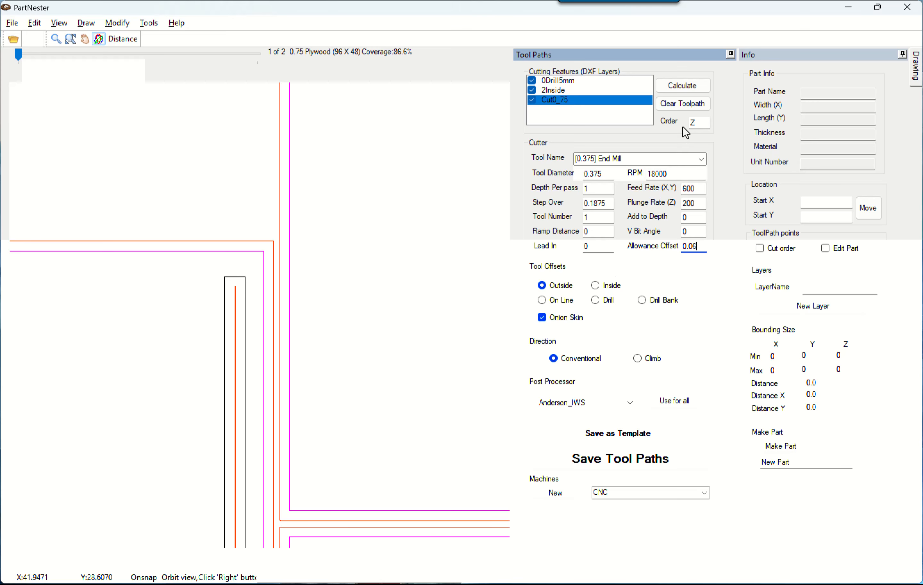
{"action": "left_click", "coordinate": [616, 437]}
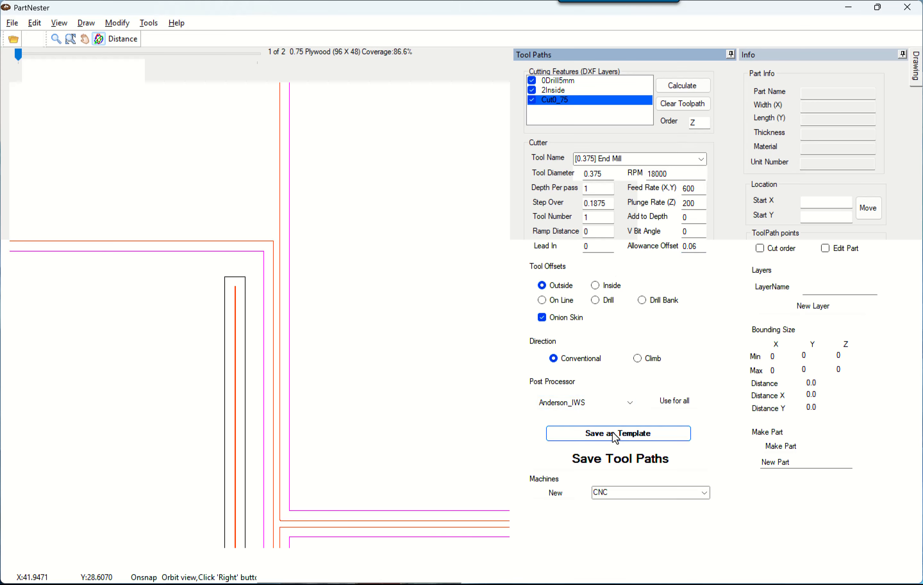
{"action": "left_click", "coordinate": [684, 86]}
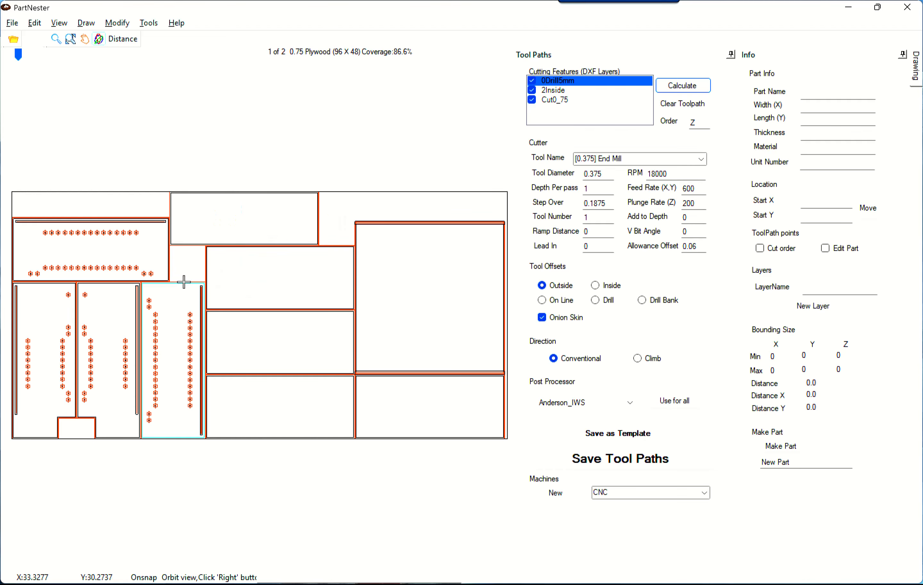
Zoom into a part corner, select its outer toolpath contour, and highlight the 0.06 allowance offset.
{"action": "scroll", "coordinate": [200, 282], "scroll_direction": "up", "scroll_amount": 5}
{"action": "scroll", "coordinate": [200, 282], "scroll_direction": "up", "scroll_amount": 5}
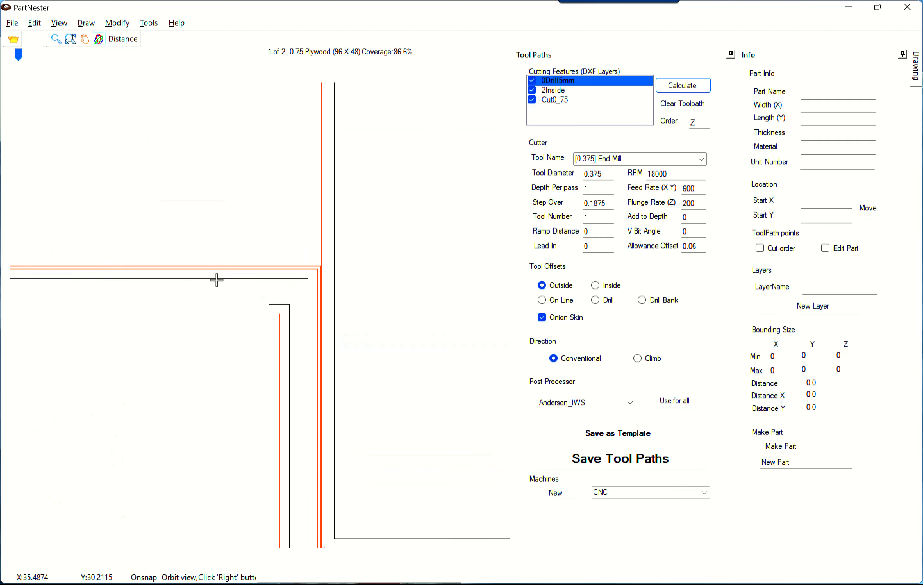
{"action": "left_click", "coordinate": [200, 264]}
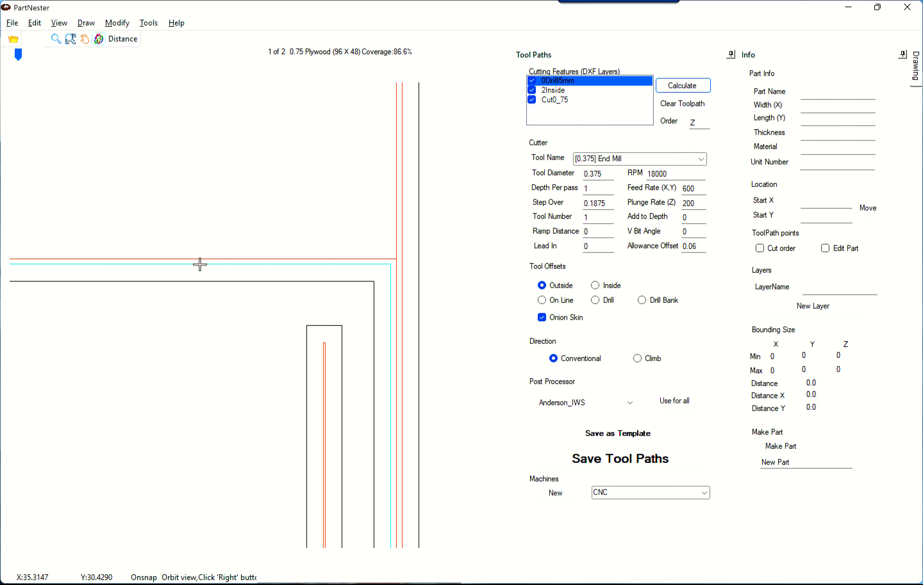
{"action": "left_click", "coordinate": [199, 265]}
{"action": "left_click", "coordinate": [202, 259]}
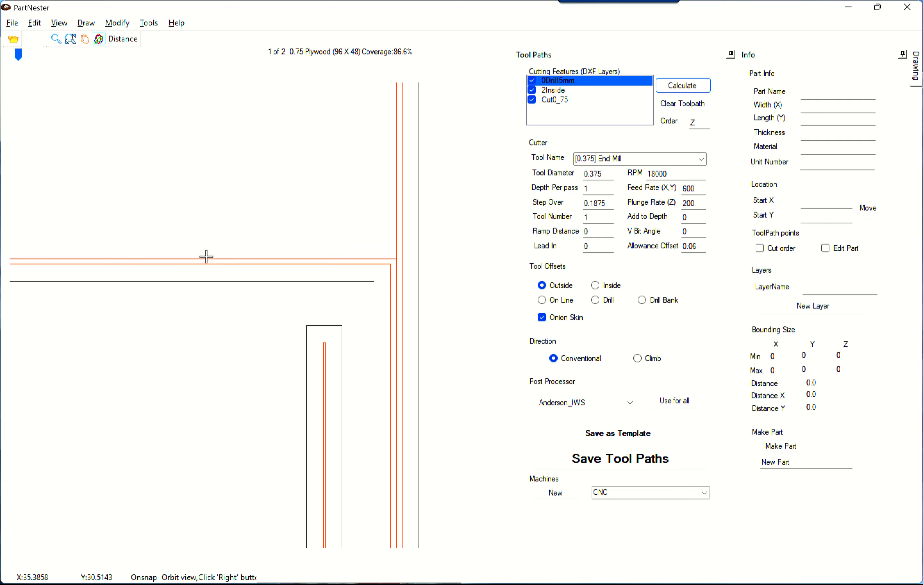
{"action": "double_click", "coordinate": [693, 247]}
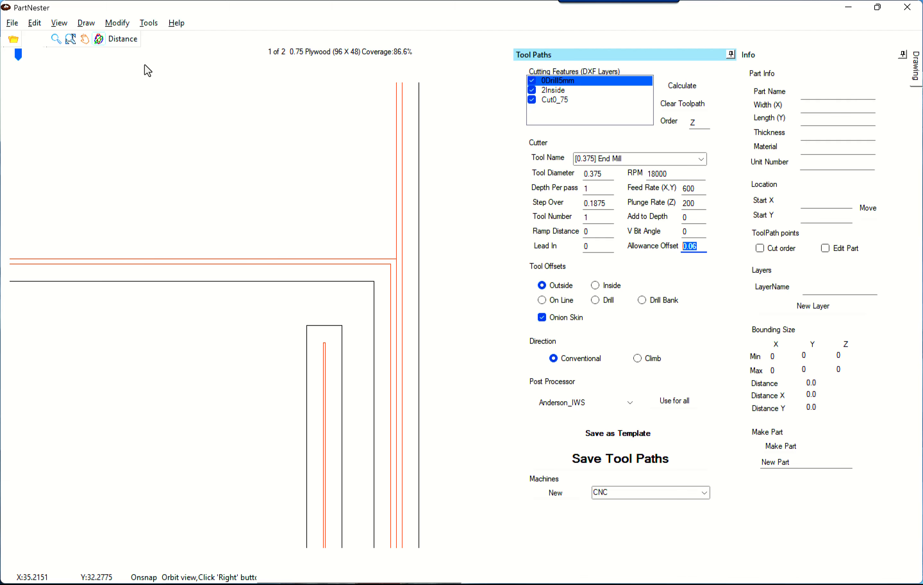
Tilt the nest into a 3D orbit view and select the Bottom part to show its details.
{"action": "left_click", "coordinate": [99, 39]}
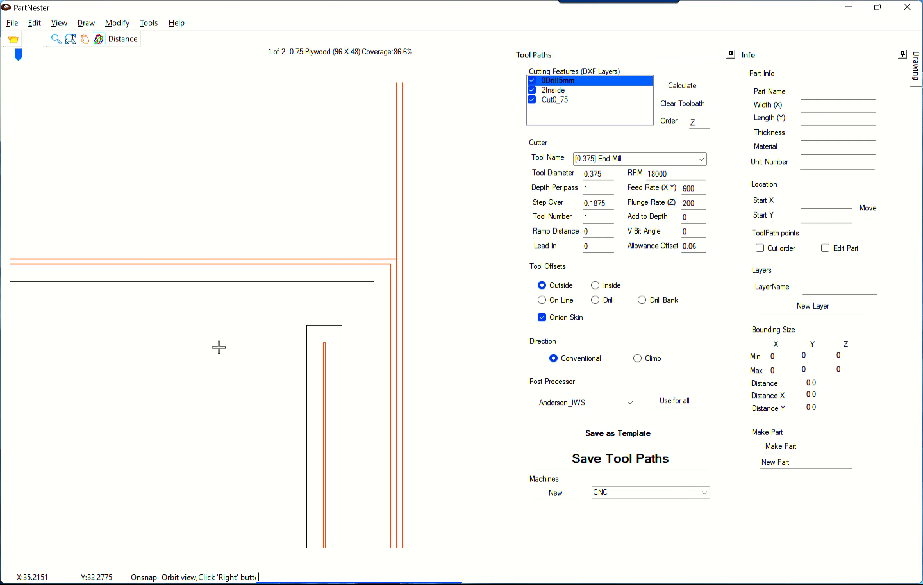
{"action": "left_click_drag", "start_coordinate": [229, 362], "coordinate": [231, 245]}
{"action": "left_click", "coordinate": [233, 315]}
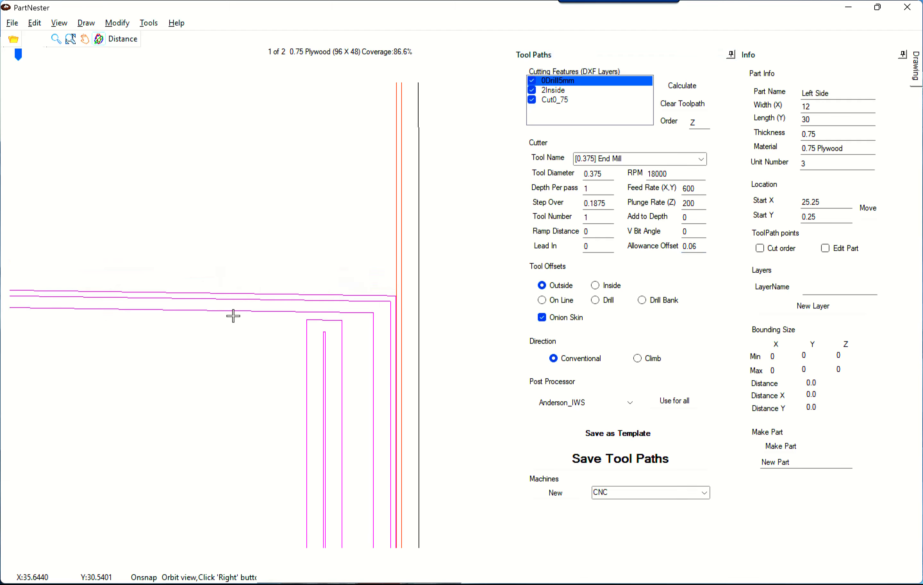
{"action": "scroll", "coordinate": [213, 347], "scroll_direction": "down", "scroll_amount": 5}
{"action": "mouse_move", "coordinate": [213, 340]}
{"action": "left_mouse_down"}
{"action": "mouse_move", "coordinate": [309, 427]}
{"action": "mouse_move", "coordinate": [314, 392]}
{"action": "mouse_move", "coordinate": [222, 391]}
{"action": "mouse_move", "coordinate": [233, 355]}
{"action": "mouse_move", "coordinate": [298, 315]}
{"action": "left_mouse_up"}
{"action": "left_click", "coordinate": [233, 356]}
{"action": "scroll", "coordinate": [237, 348], "scroll_direction": "up", "scroll_amount": 15}
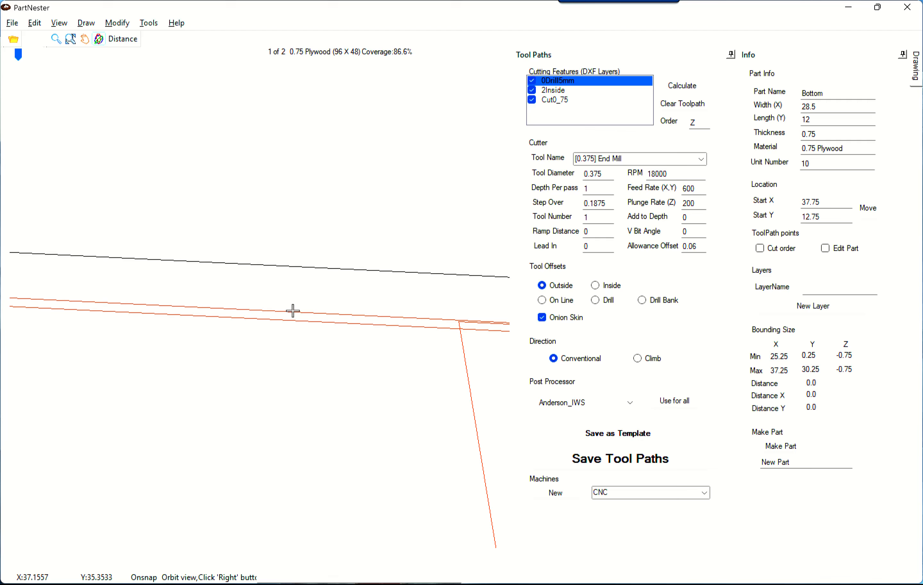
Add .005 extra depth to each cut on the Cut0_75 layer.
{"action": "left_click", "coordinate": [555, 101]}
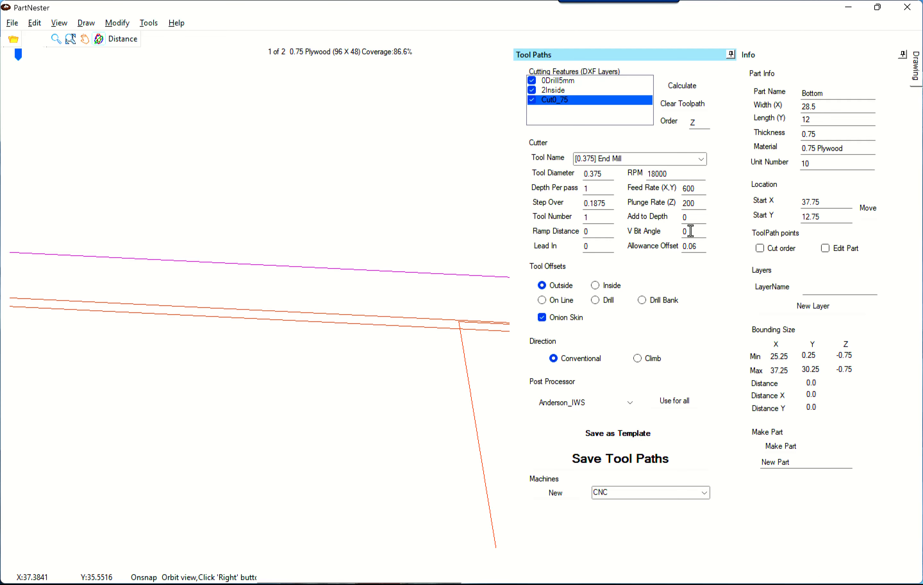
{"action": "left_click", "coordinate": [690, 216]}
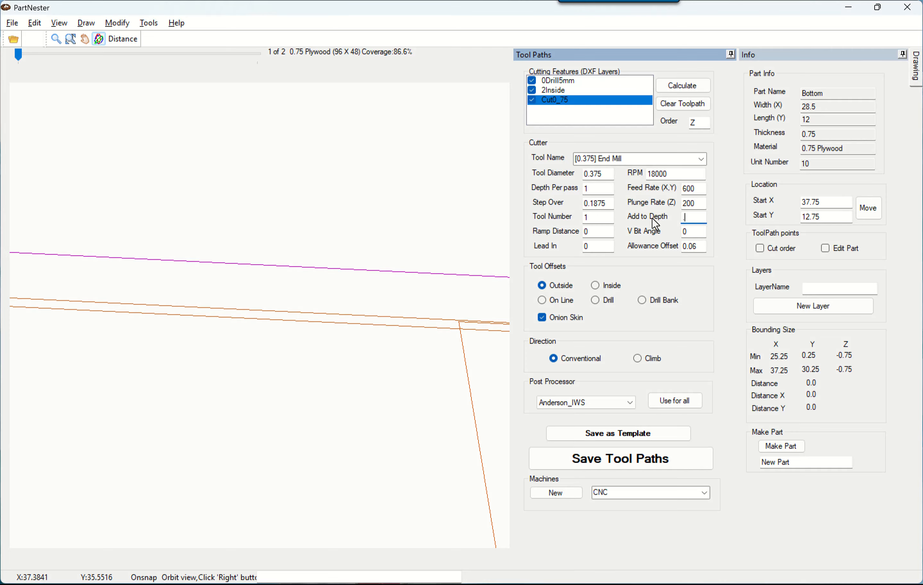
{"action": "type", "text": ".005"}
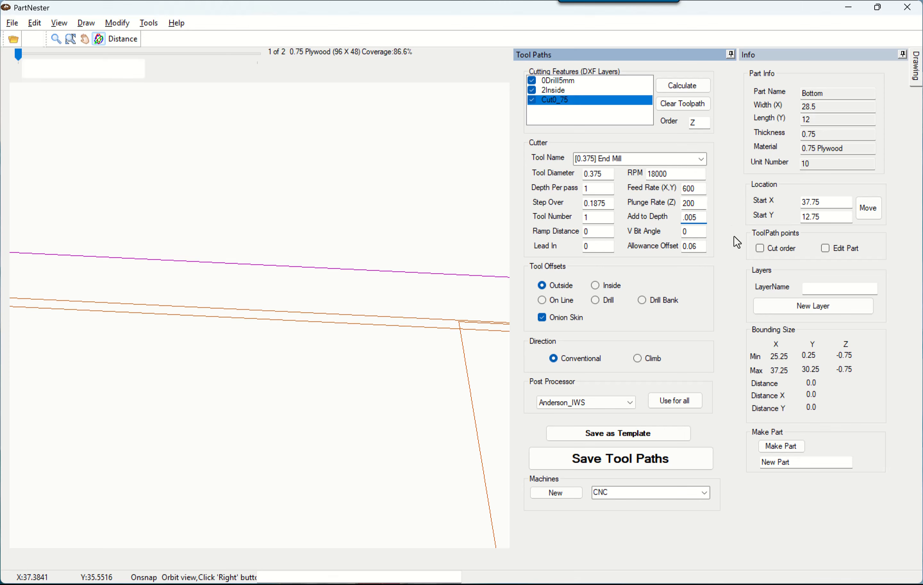
{"action": "left_click", "coordinate": [654, 432]}
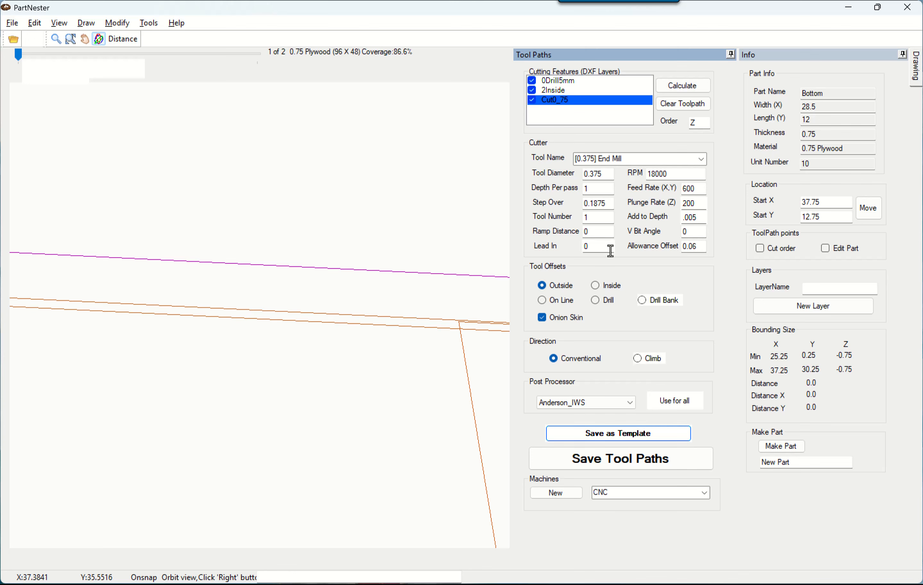
Set depth per pass to .25, save the settings as a template, and recalculate toolpaths.
{"action": "left_click", "coordinate": [592, 189]}
{"action": "type", "text": ".25"}
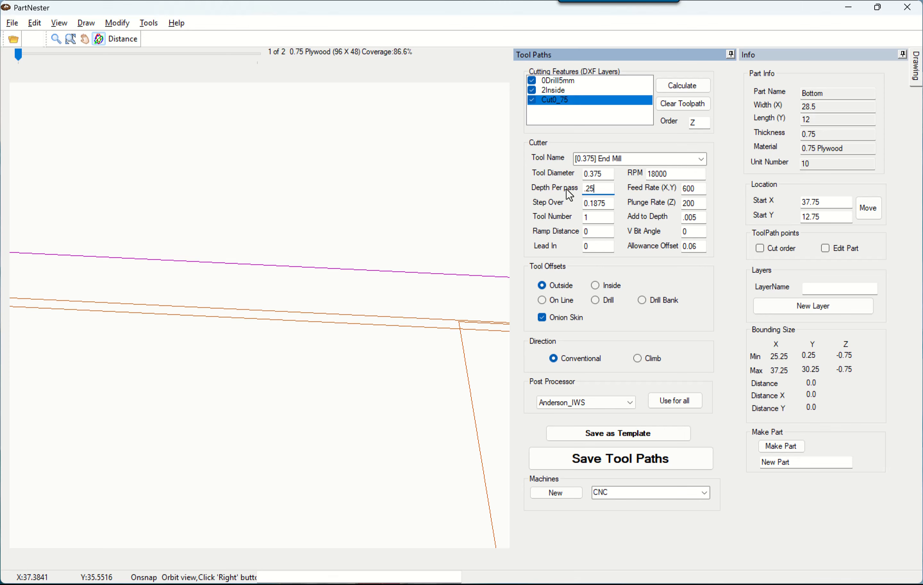
{"action": "left_click", "coordinate": [588, 438]}
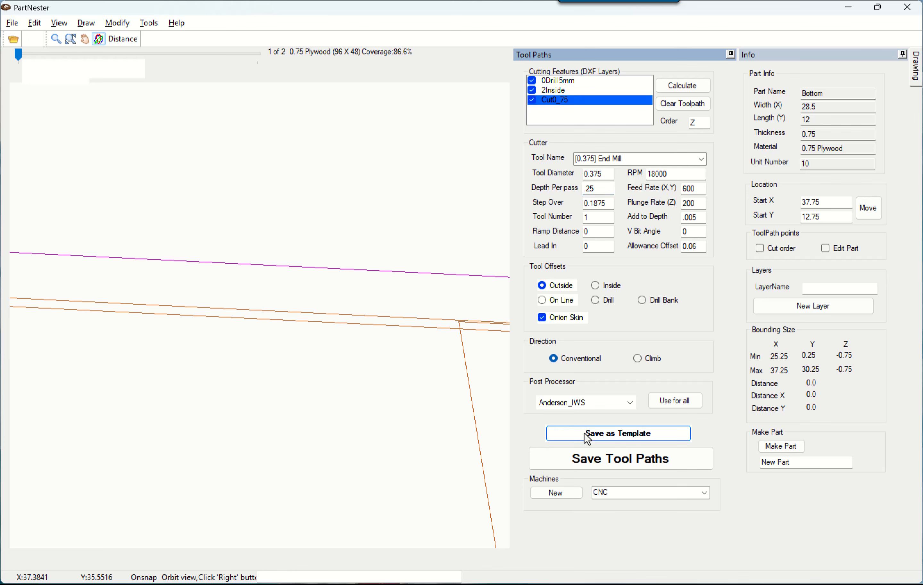
{"action": "left_click", "coordinate": [678, 84]}
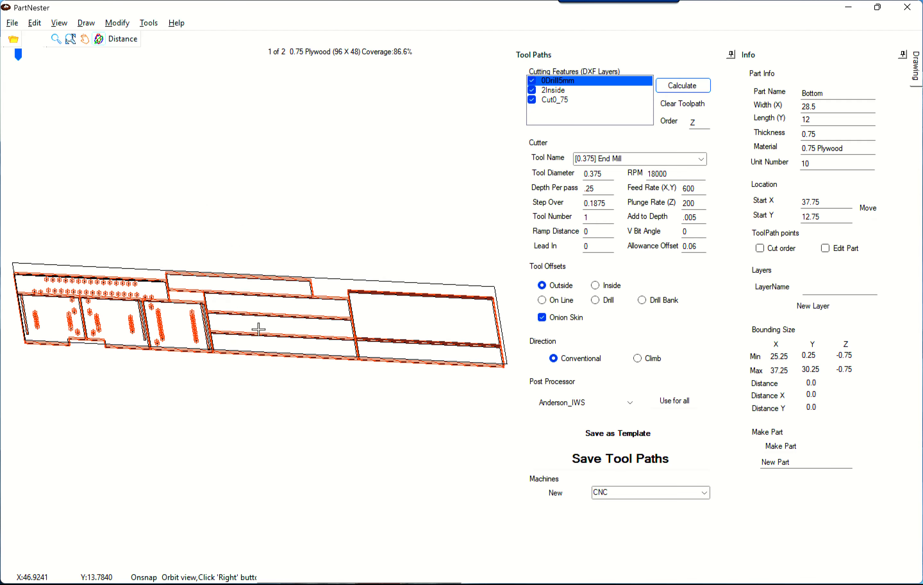
Zoom in, select a part, and inspect the layered onion-skin contours at its corner.
{"action": "scroll", "coordinate": [323, 307], "scroll_direction": "up", "scroll_amount": 5}
{"action": "scroll", "coordinate": [343, 295], "scroll_direction": "up", "scroll_amount": 2}
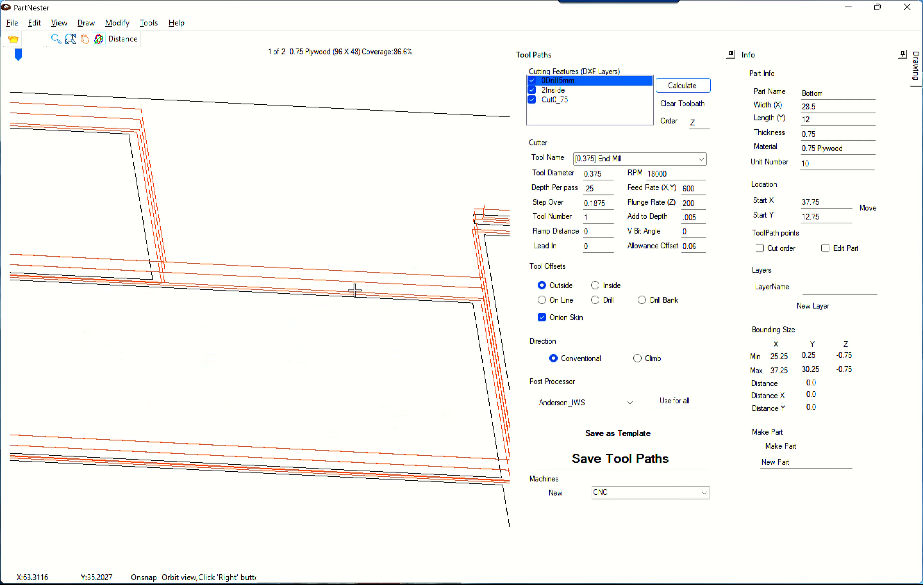
{"action": "left_click", "coordinate": [365, 275]}
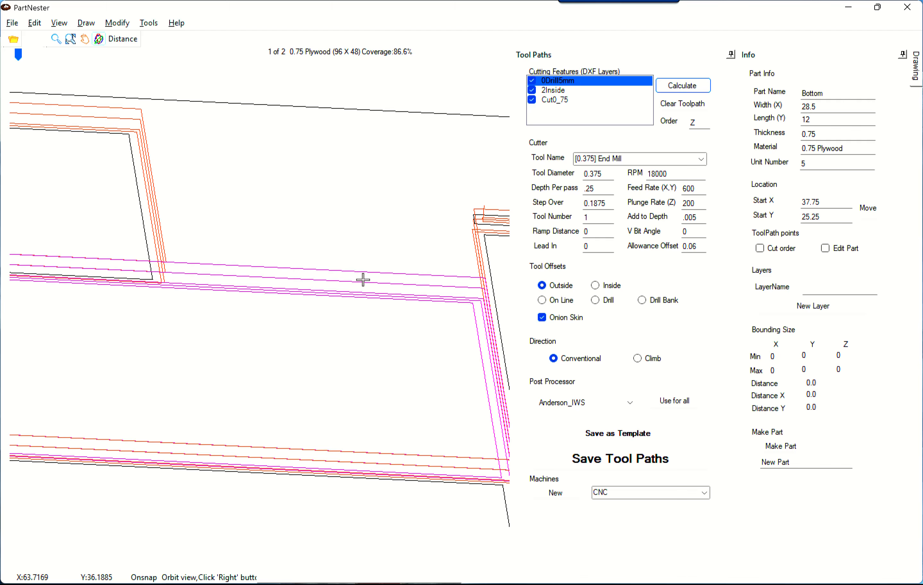
{"action": "scroll", "coordinate": [483, 186], "scroll_direction": "up", "scroll_amount": 4}
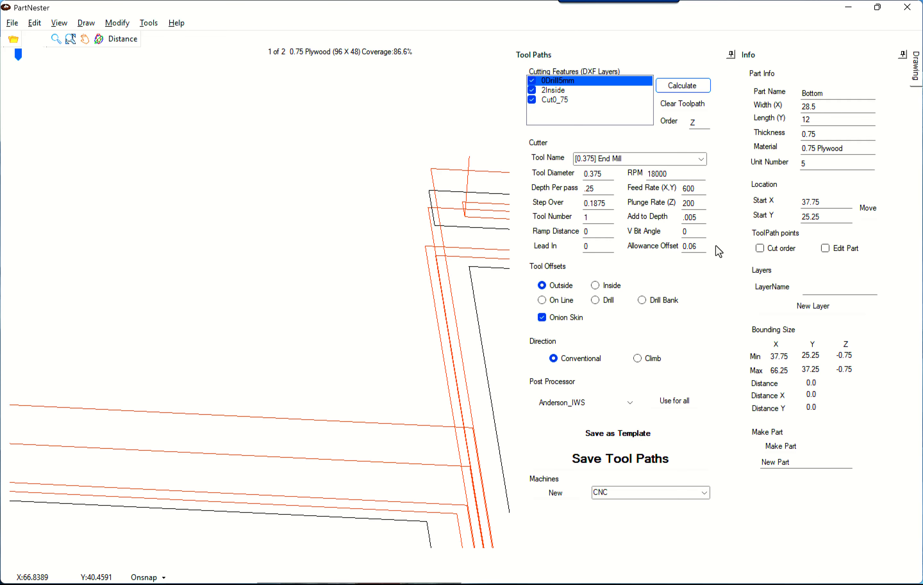
Change the allowance offset from 0.06 to 0.03 and zoom into a part corner's contours.
{"action": "left_click_drag", "start_coordinate": [694, 246], "coordinate": [700, 247]}
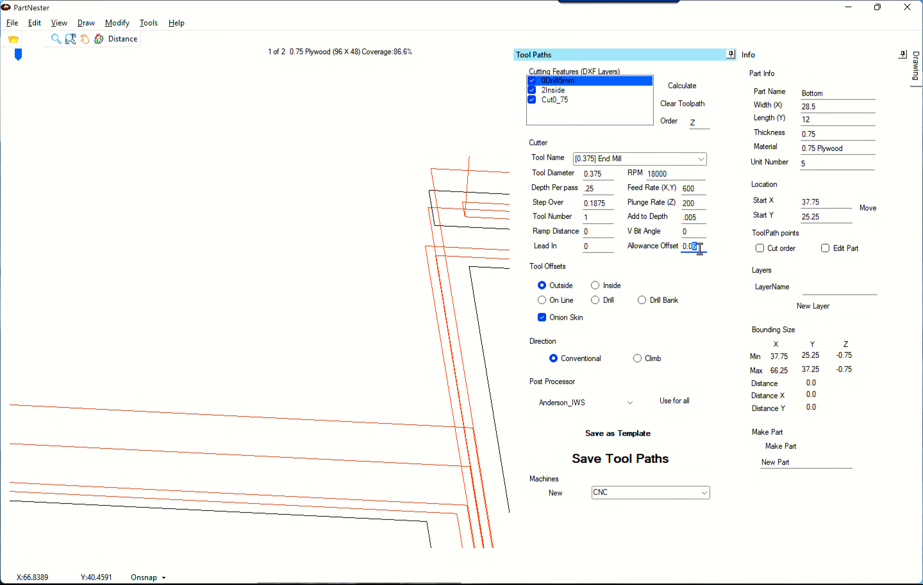
{"action": "type", "text": "3"}
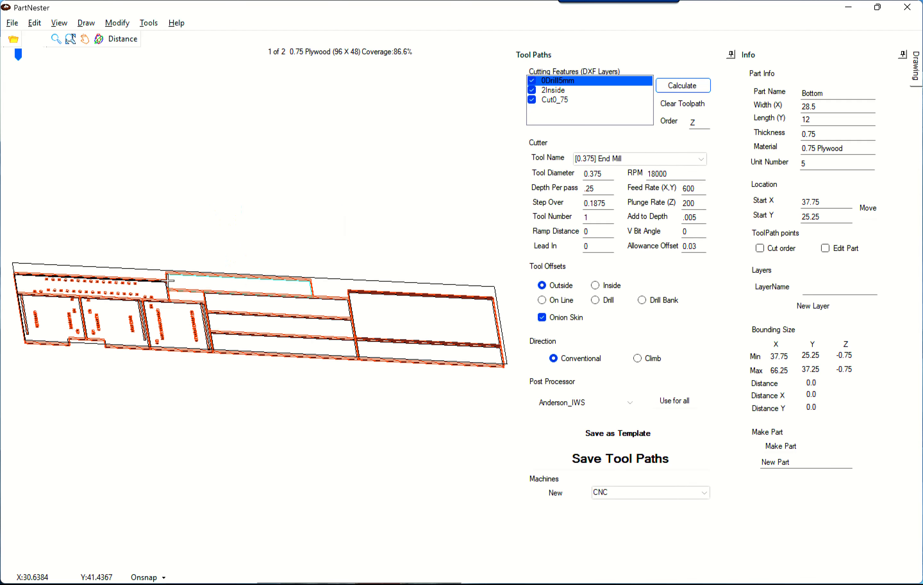
{"action": "scroll", "coordinate": [313, 281], "scroll_direction": "up", "scroll_amount": 3}
{"action": "scroll", "coordinate": [313, 281], "scroll_direction": "up", "scroll_amount": 5}
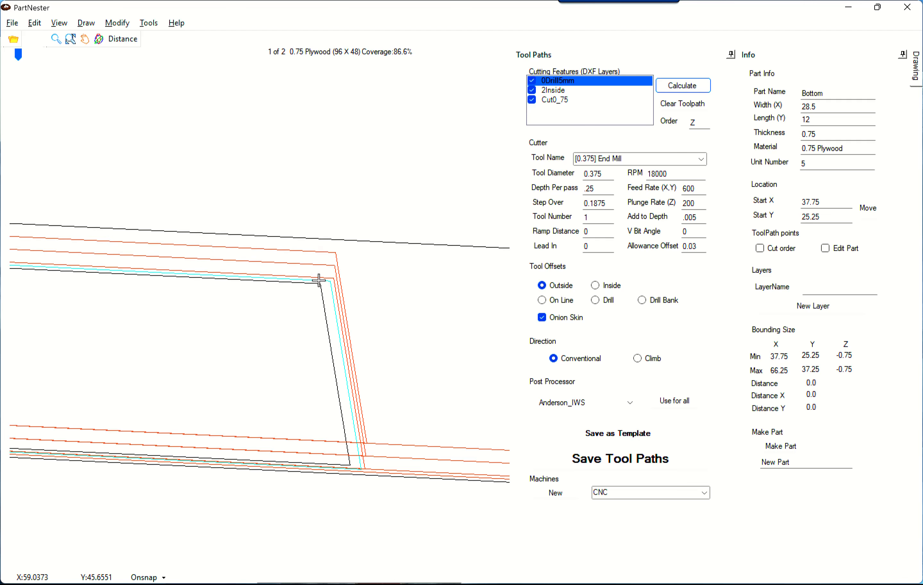
{"action": "left_click", "coordinate": [70, 40]}
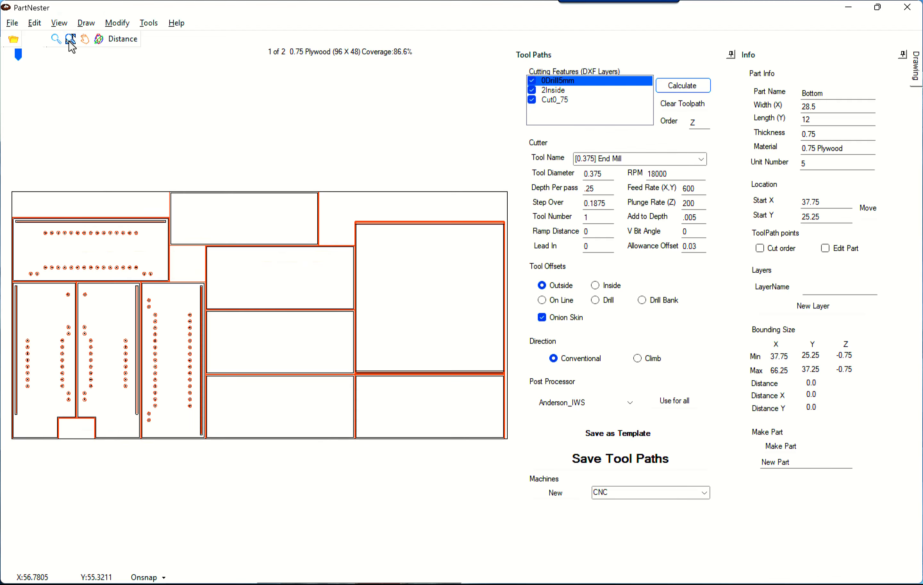
{"action": "scroll", "coordinate": [320, 252], "scroll_direction": "up", "scroll_amount": 5}
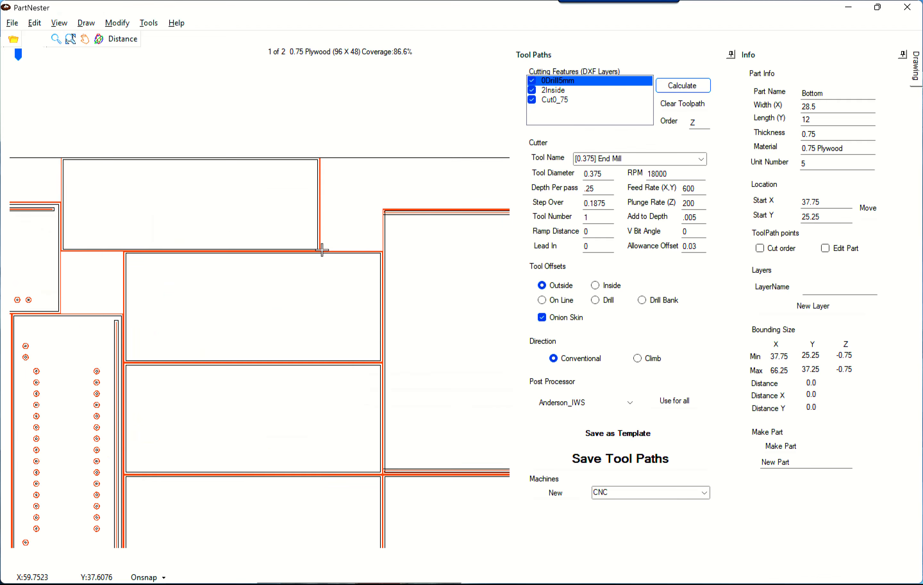
{"action": "scroll", "coordinate": [320, 252], "scroll_direction": "up", "scroll_amount": 3}
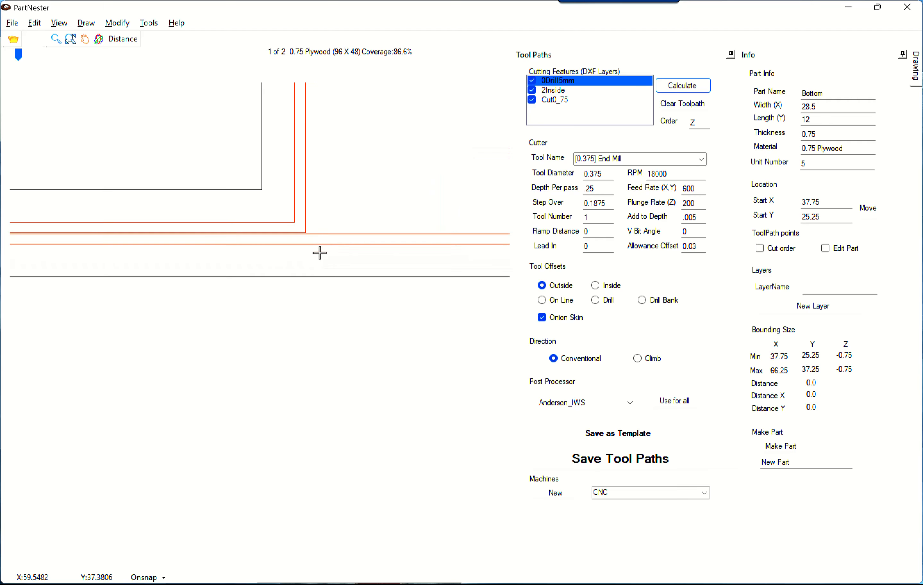
{"action": "scroll", "coordinate": [295, 218], "scroll_direction": "up", "scroll_amount": 1}
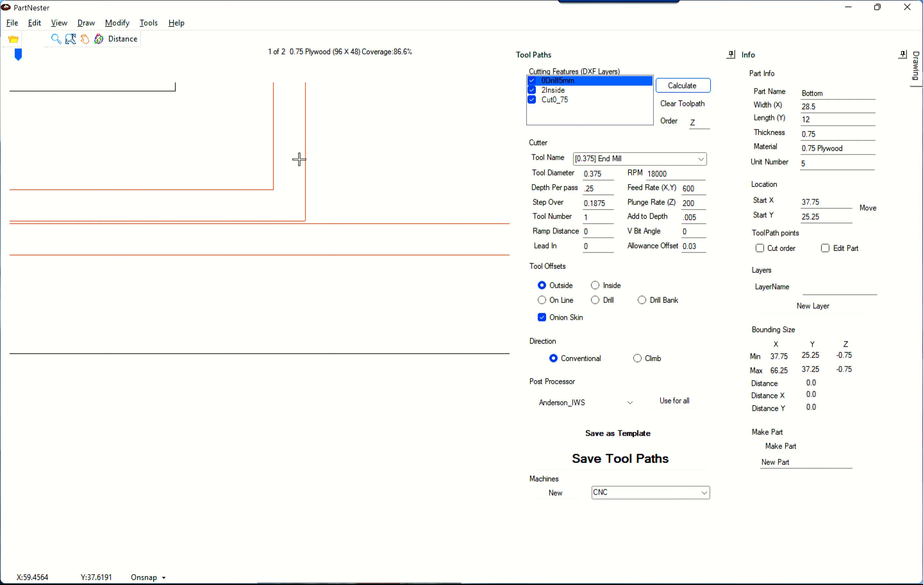
{"action": "scroll", "coordinate": [314, 213], "scroll_direction": "down", "scroll_amount": 2}
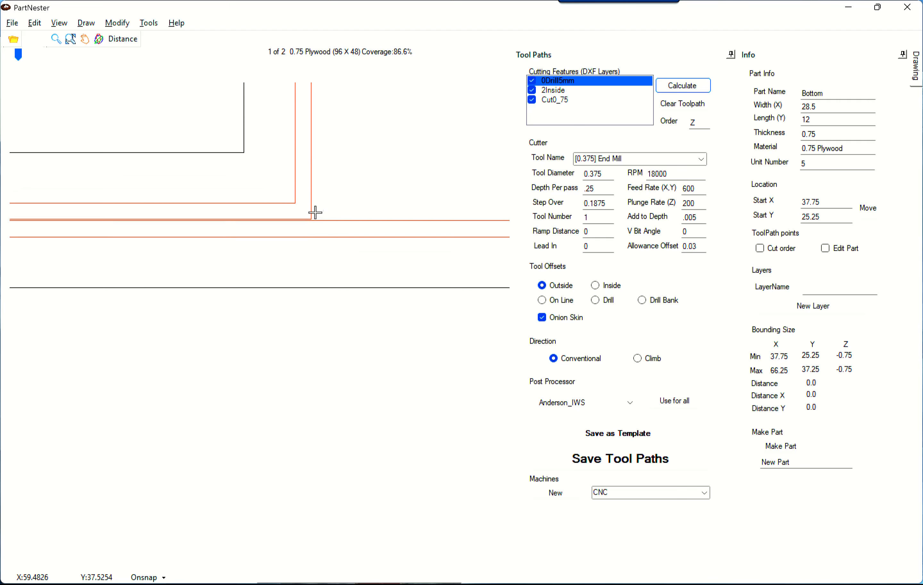